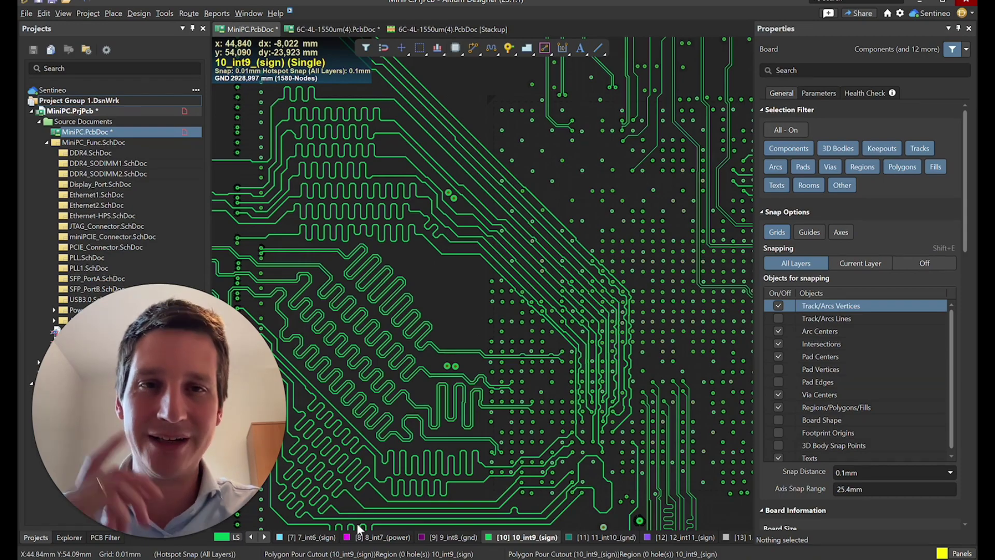
# Switch from the eye-diagram image to the Wikimedia transmission-line symbols diagram (source, Z0 line, load ZL).
pyautogui.keyDown('ctrl'); pyautogui.scroll(-3, 359, 529); pyautogui.keyUp('ctrl')
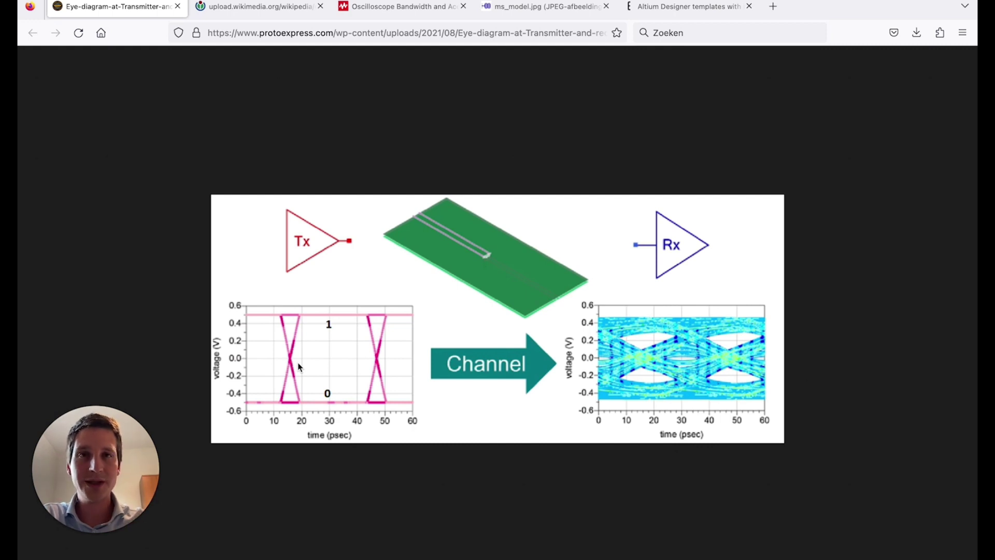
pyautogui.click(273, 7)
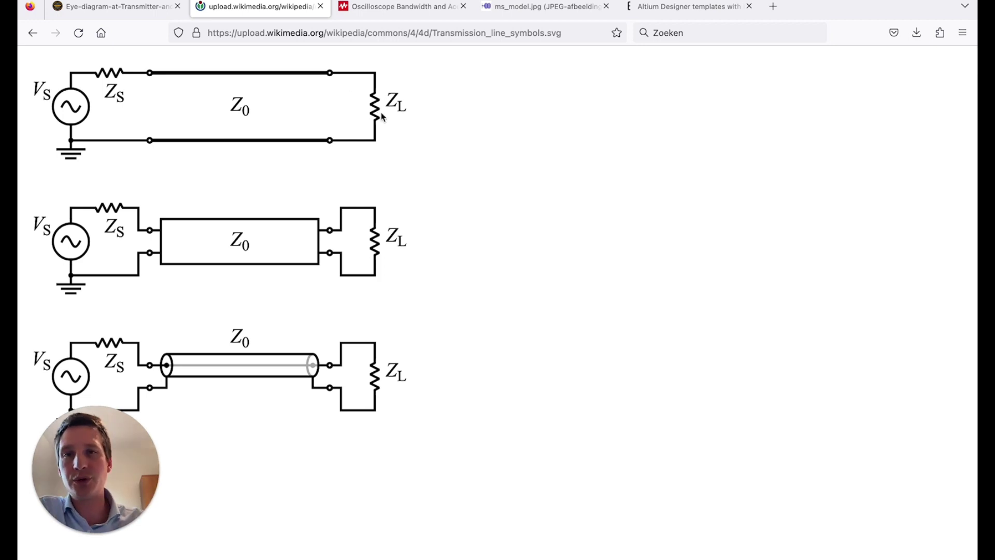
# Show Keysight's Oscilloscope Bandwidth and Accuracy page with its Fmax = 0.5/rise-time formula, briefly revisiting the eye diagram.
pyautogui.click(405, 17)
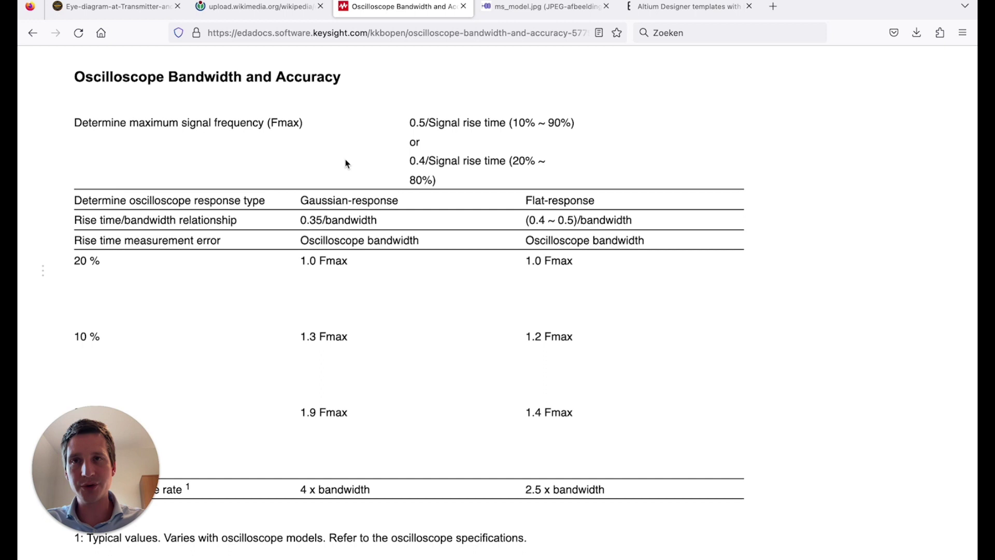
pyautogui.click(111, 9)
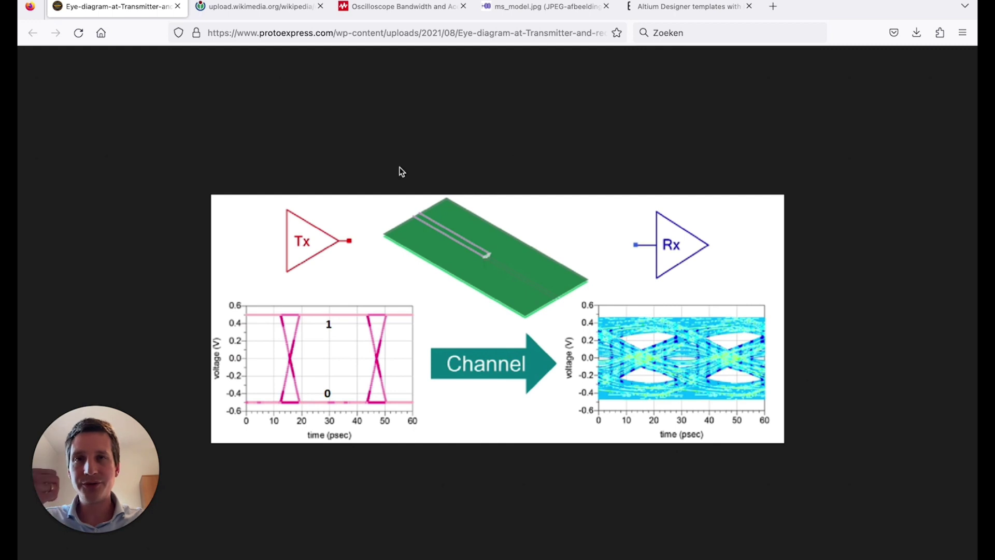
pyautogui.click(438, 8)
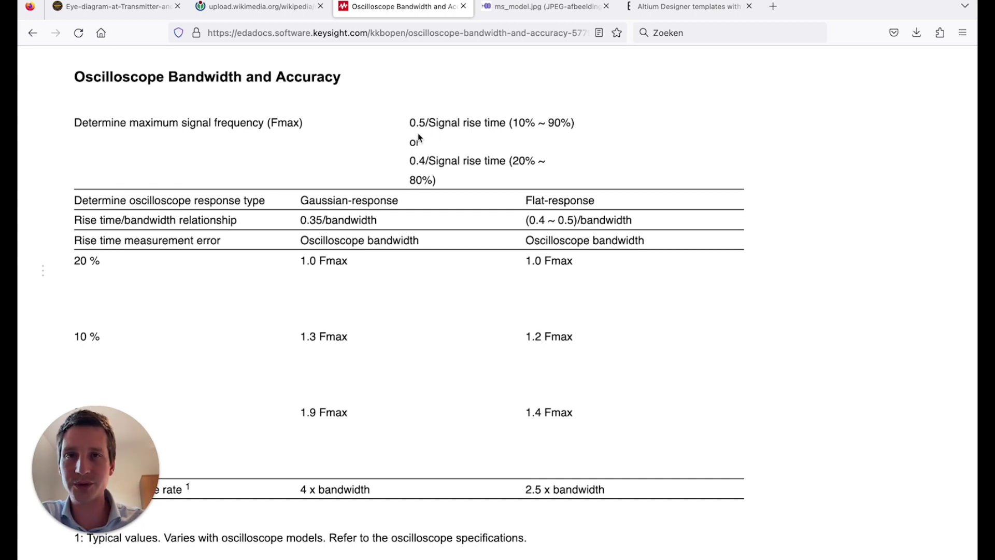
# Display the emtalk ms_model.jpg microstrip diagram with width W, dielectric height h and ground plane.
pyautogui.click(542, 8)
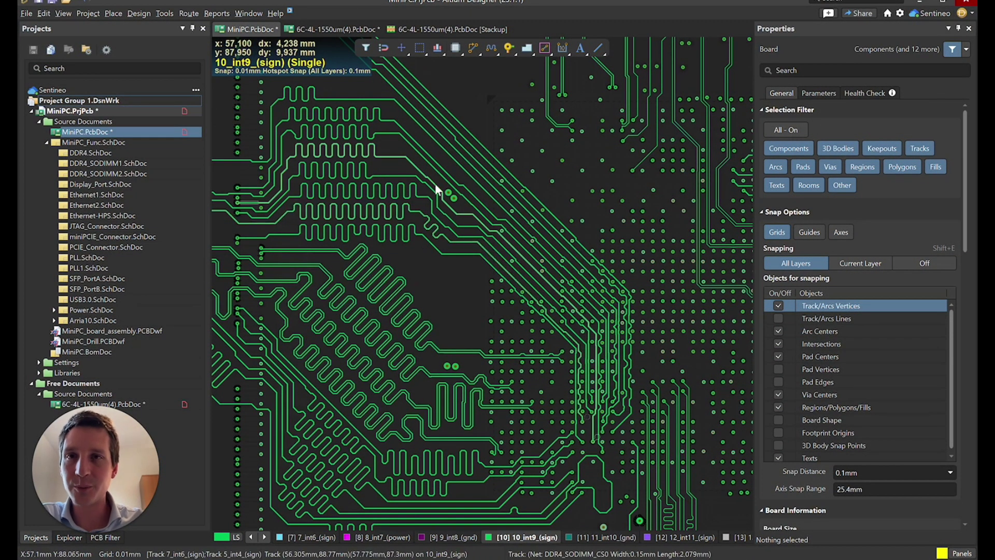
# View the 6C-4L-1550um(4).PcbDoc stackup, then return to the microstrip diagram in Firefox.
pyautogui.click(453, 29)
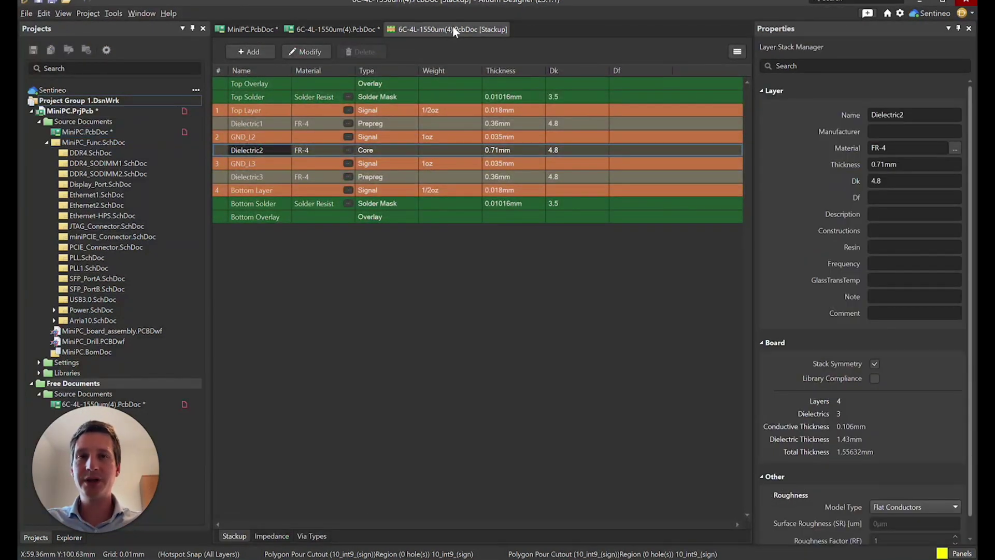
pyautogui.hotkey('ctrl', 'Left')
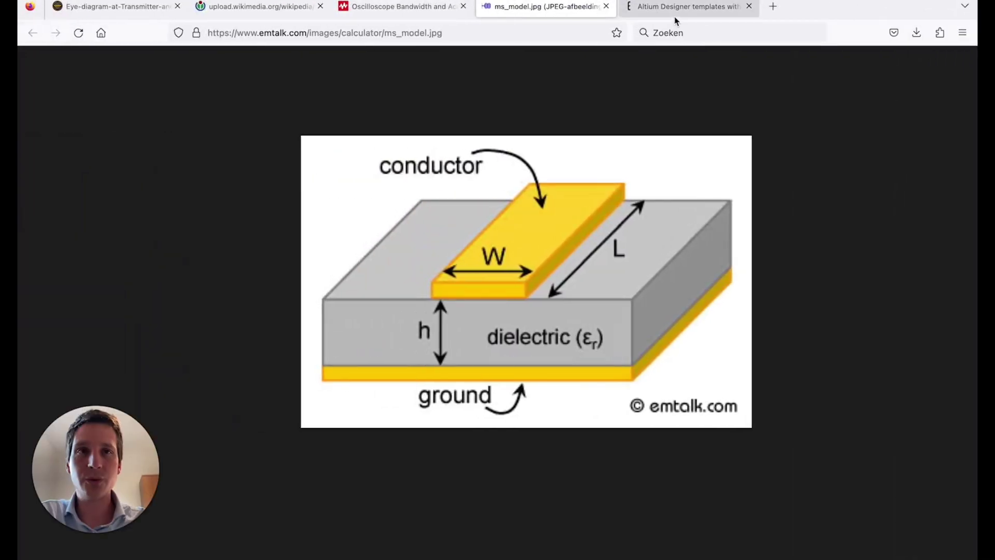
# Browse the Eurocircuits Altium templates page listing Class 6C and 8D, then go back to Altium.
pyautogui.click(675, 7)
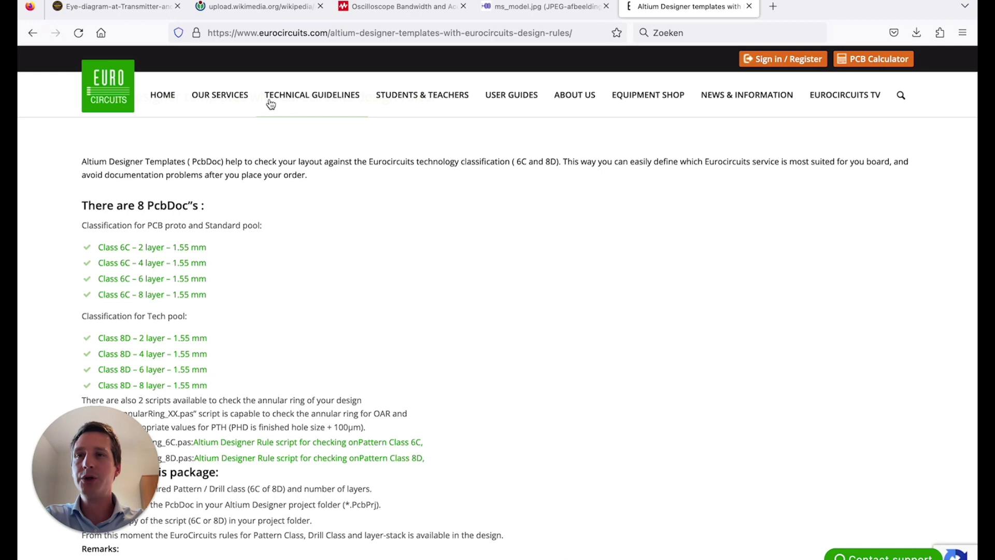
pyautogui.scroll(-3, 267, 302)
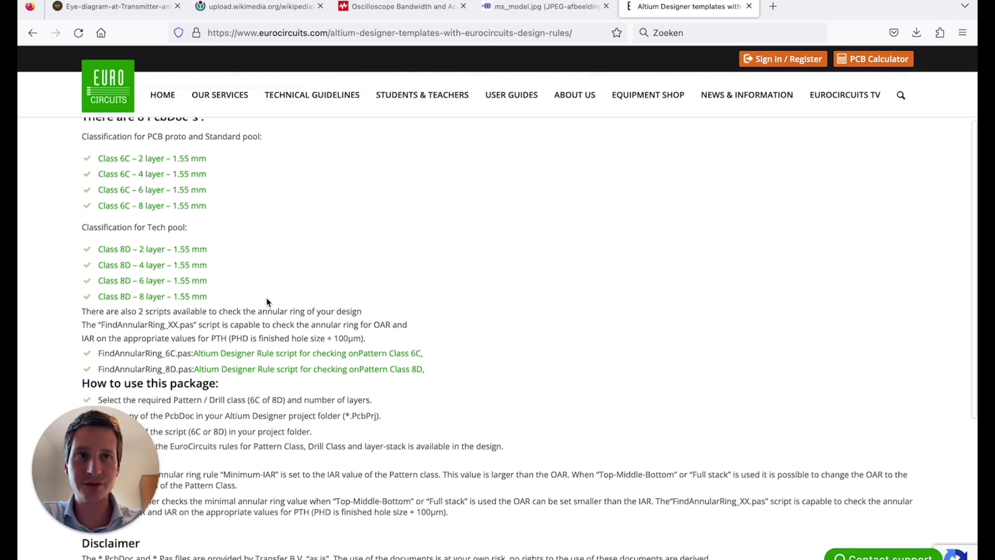
pyautogui.scroll(2, 267, 300)
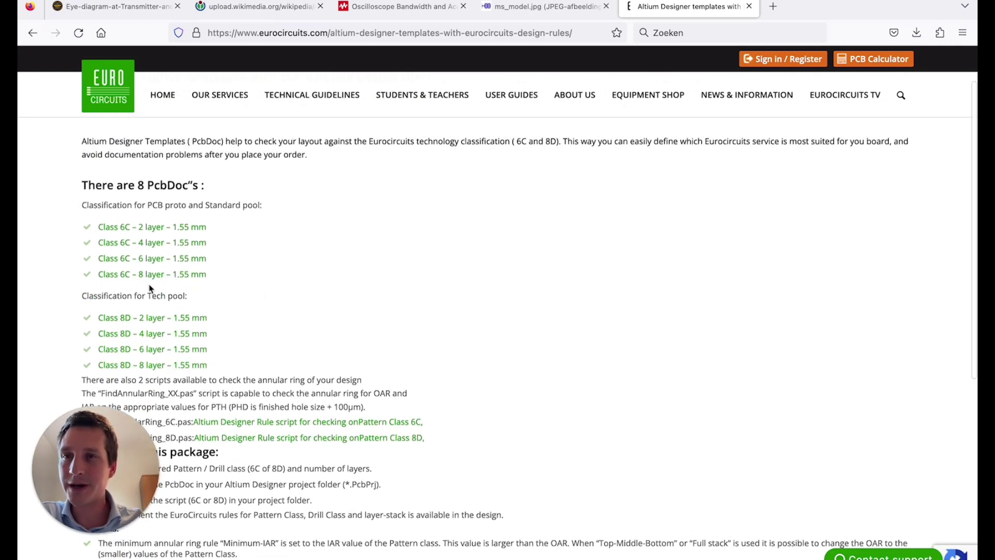
pyautogui.hotkey('ctrl', 'Right')
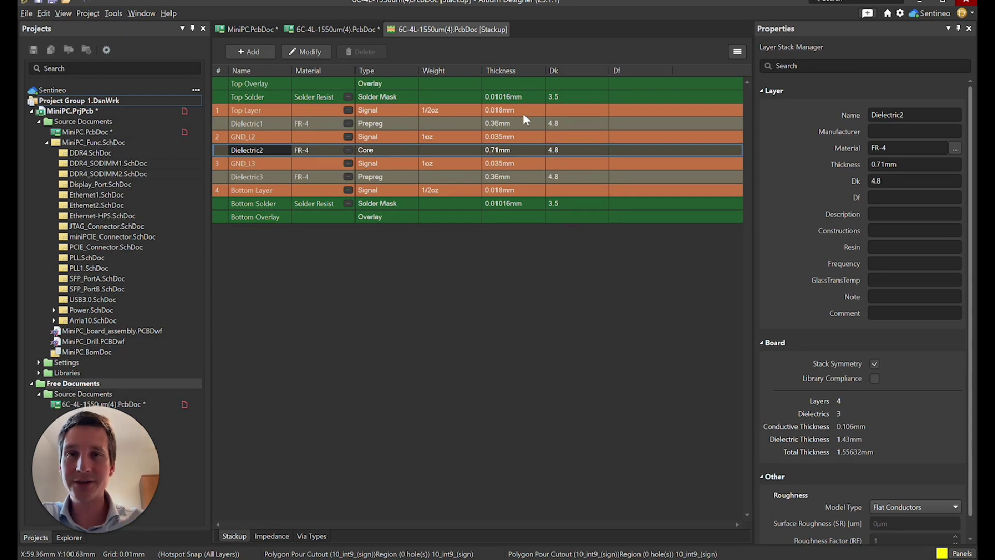
# Inspect Dielectric1's 0.36mm FR-4 prepreg (Dk 4.8), then switch to the stackup's Impedance view.
pyautogui.click(576, 124)
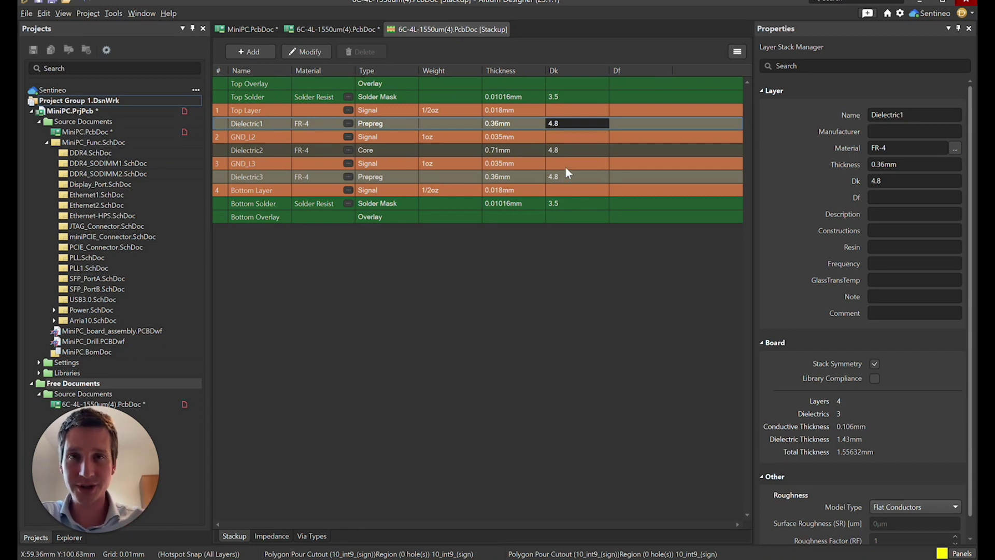
pyautogui.click(271, 535)
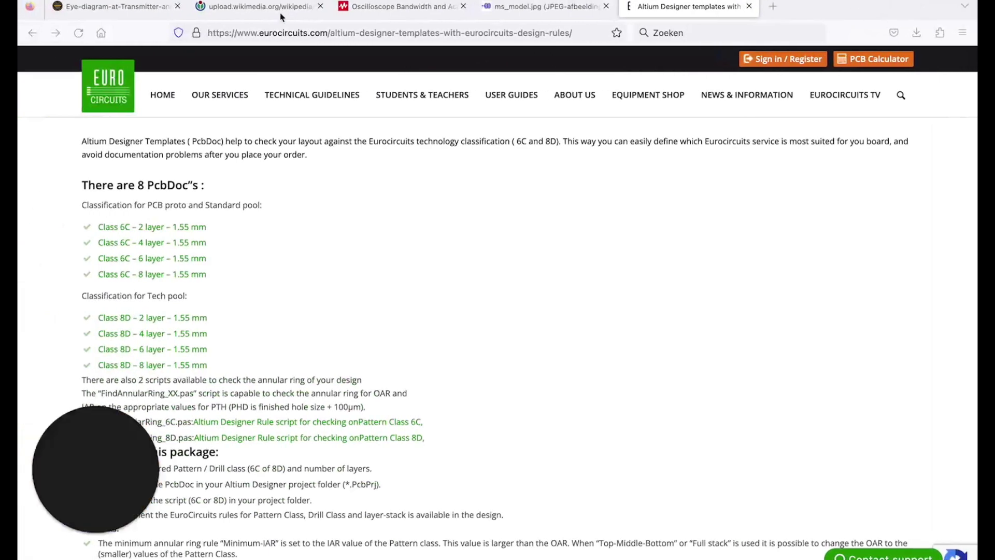
# Revisit the transmission-line symbols and eye-diagram images, then return to Altium's impedance view.
pyautogui.click(269, 8)
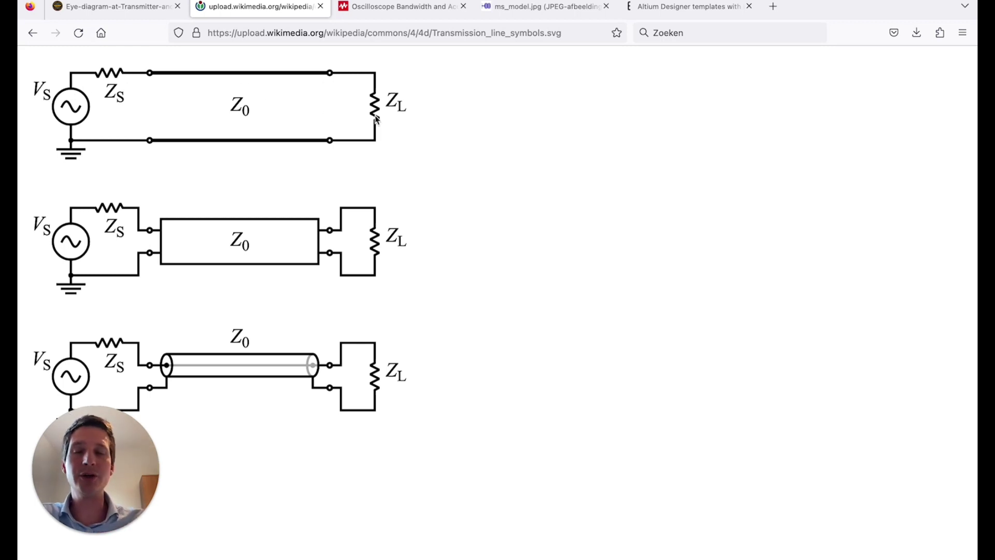
pyautogui.click(129, 14)
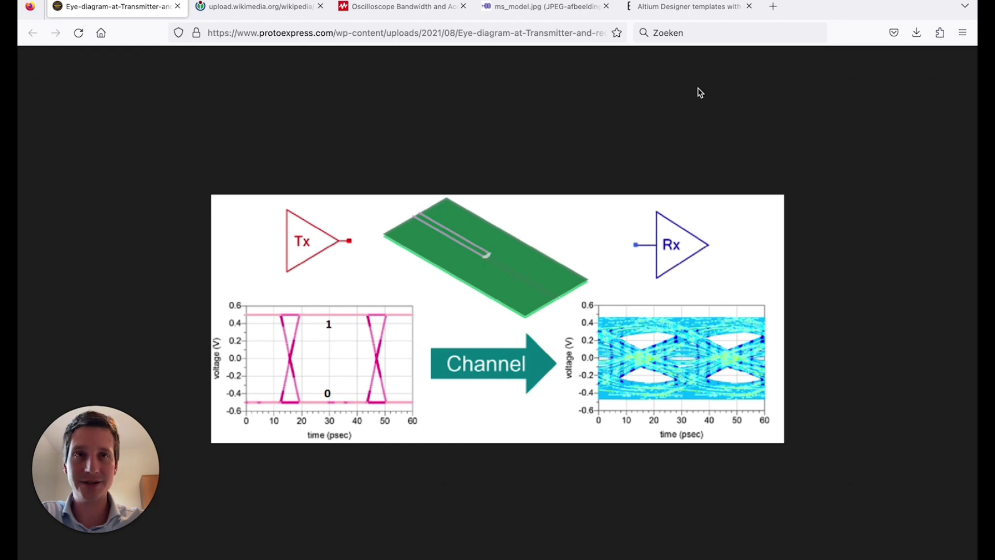
pyautogui.hotkey('ctrl', 'Right')
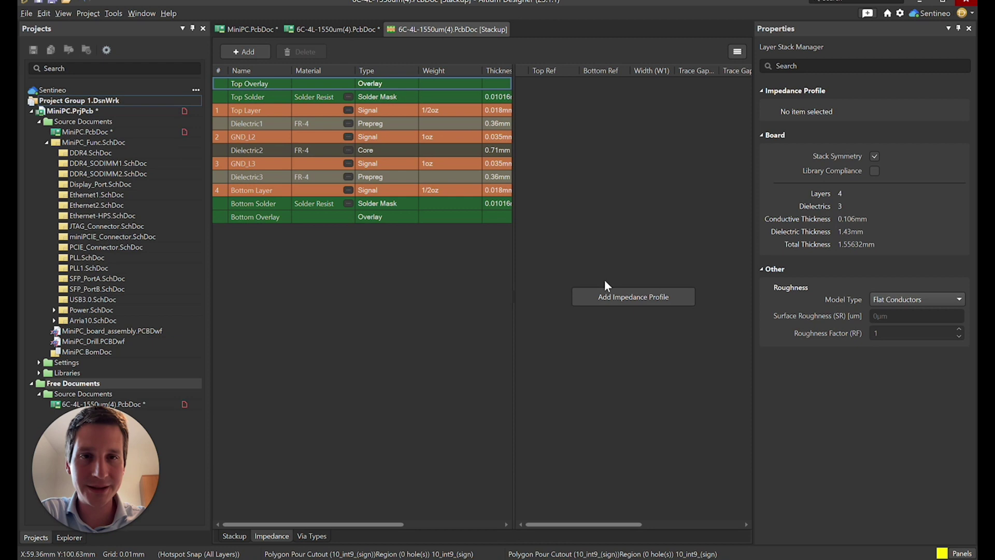
# Add the S50 50 Ω profile and inspect its Top Layer microstrip width of 0.62973mm.
pyautogui.click(624, 300)
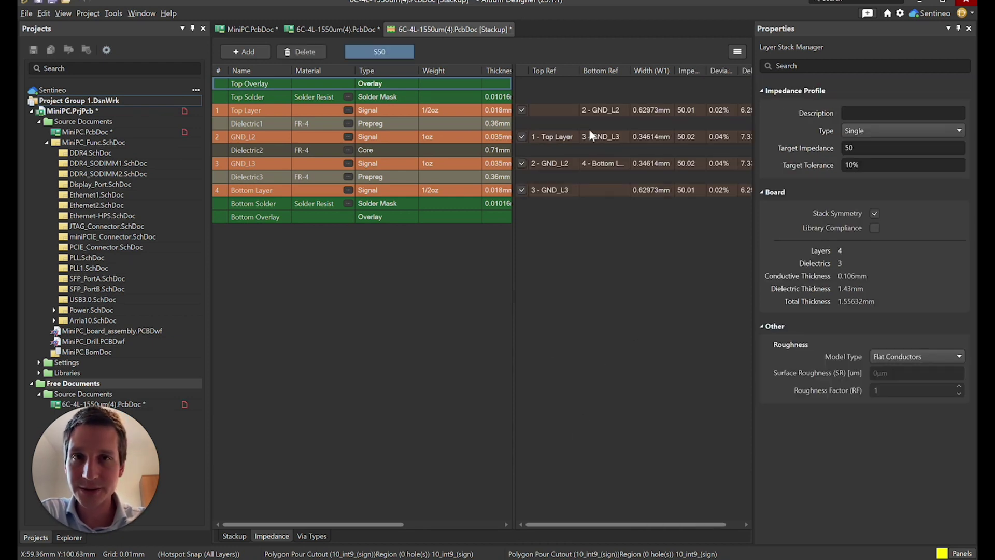
pyautogui.click(553, 111)
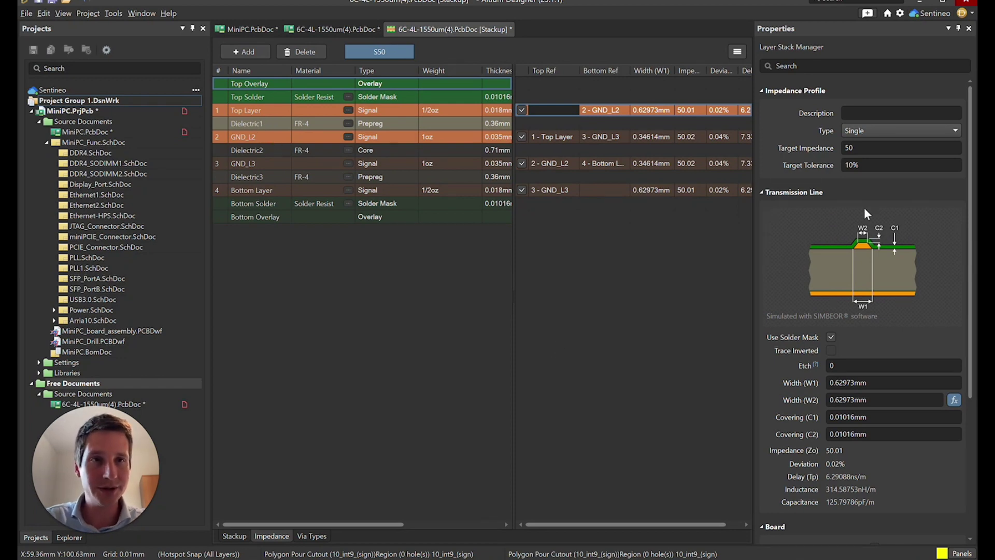
# Confirm the profile's 50 Ω target and 10% tolerance and give it the description '50ohm'.
pyautogui.click(862, 148)
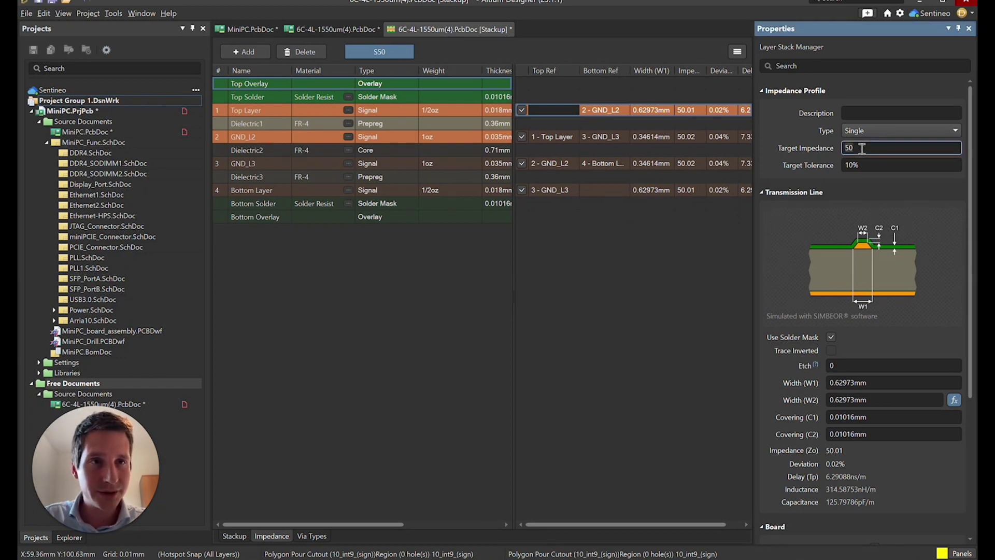
pyautogui.click(864, 165)
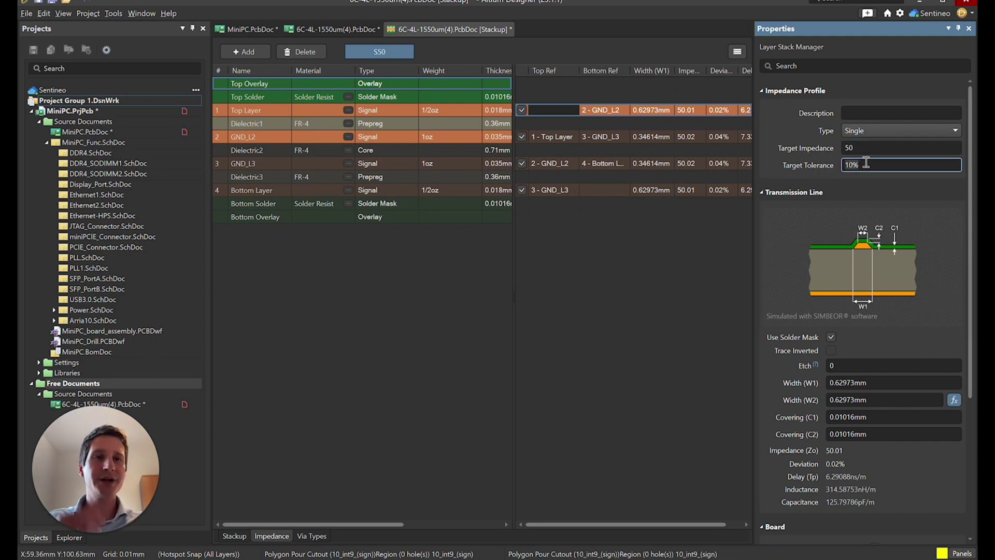
pyautogui.click(873, 115)
pyautogui.write('50ohm')
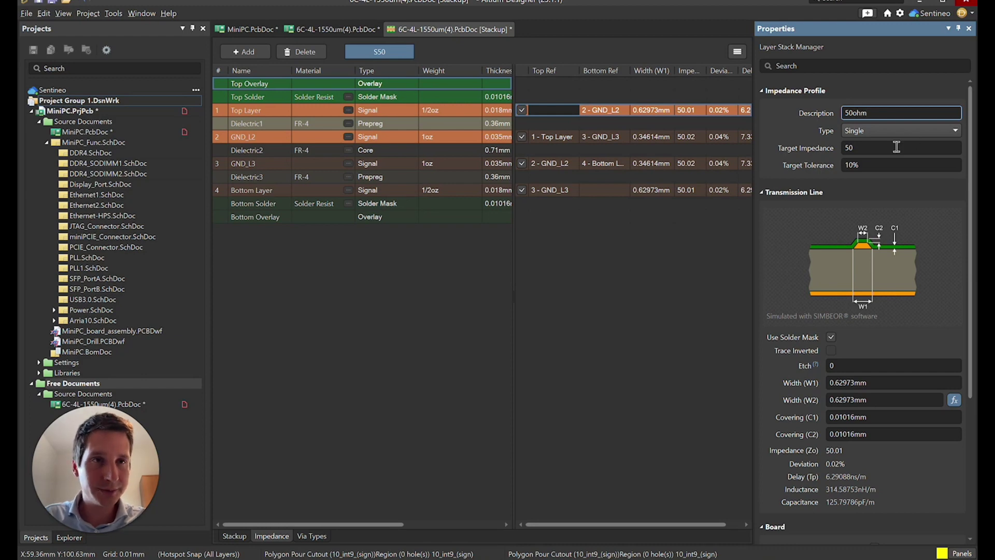
pyautogui.click(879, 383)
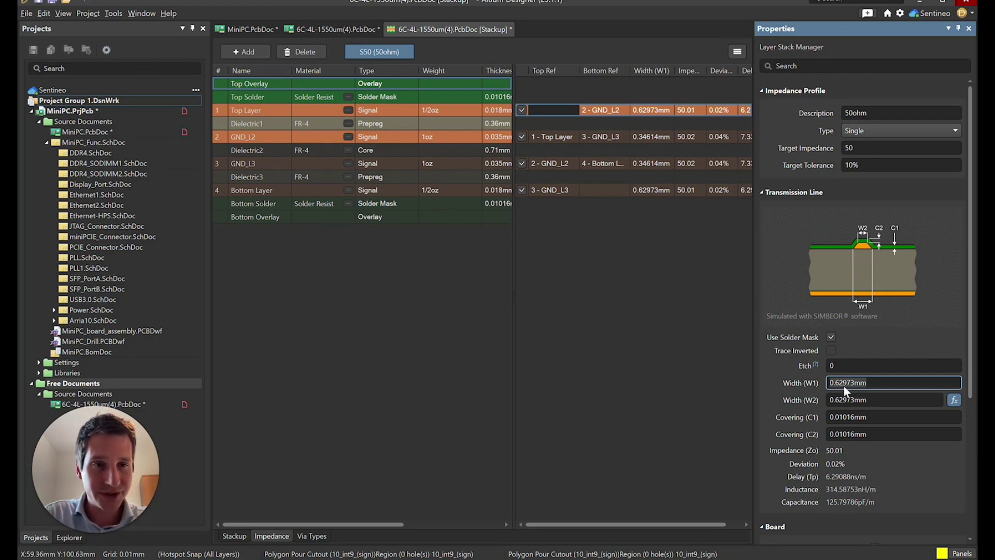
# Thin Dielectric1 to 0.16mm and review the resulting 0.26618mm Top Layer trace width.
pyautogui.click(493, 122)
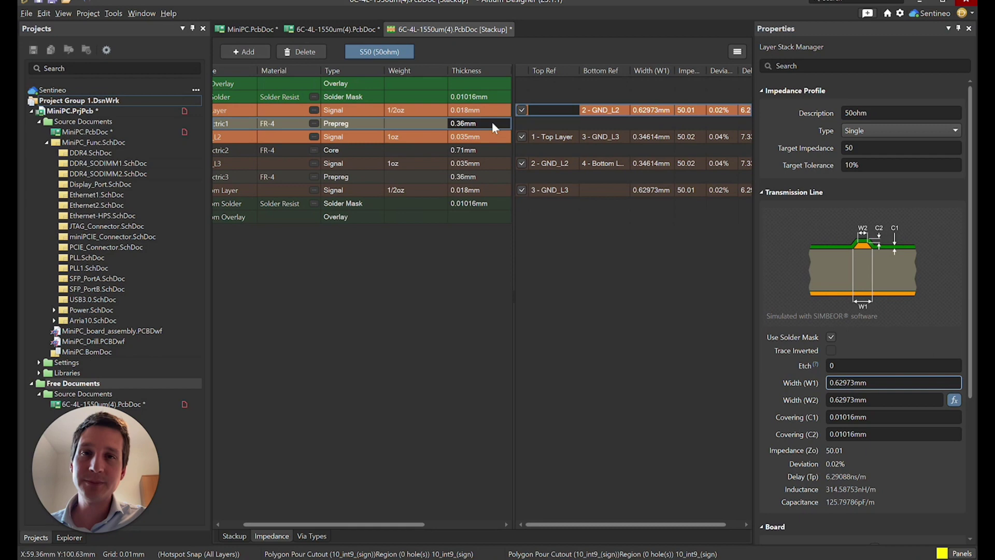
pyautogui.press('BackSpace')
pyautogui.press('BackSpace')
pyautogui.write('18')
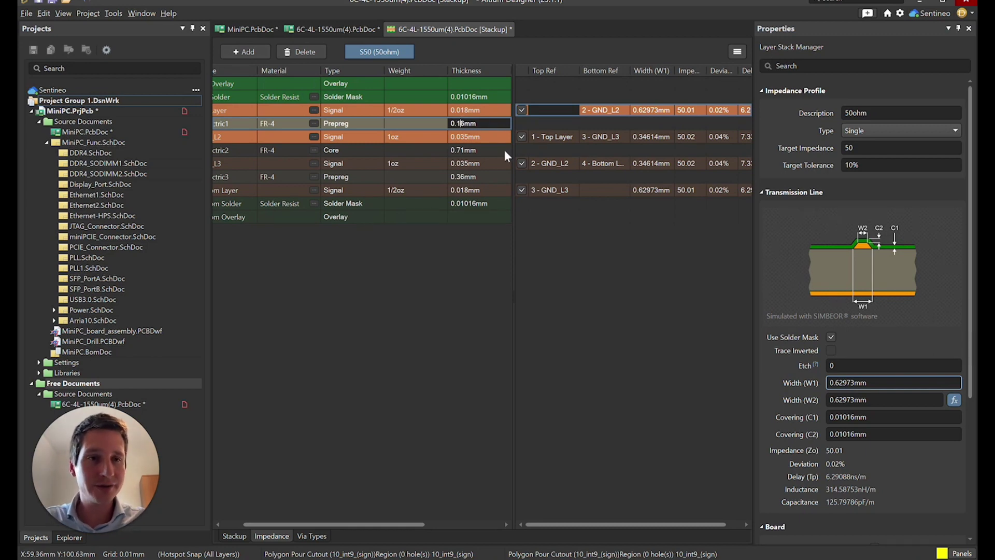
pyautogui.press('BackSpace')
pyautogui.write('6')
pyautogui.press('Return')
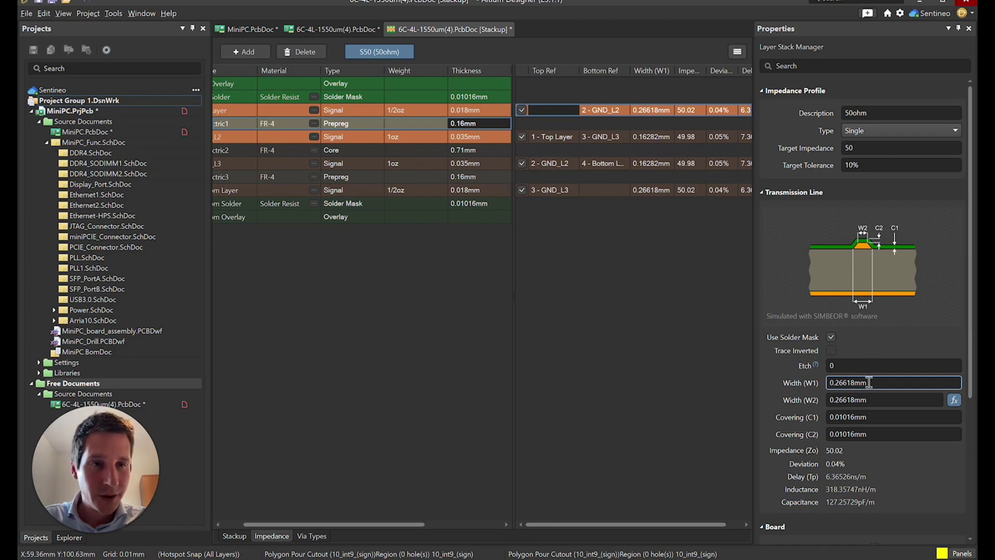
pyautogui.click(836, 383)
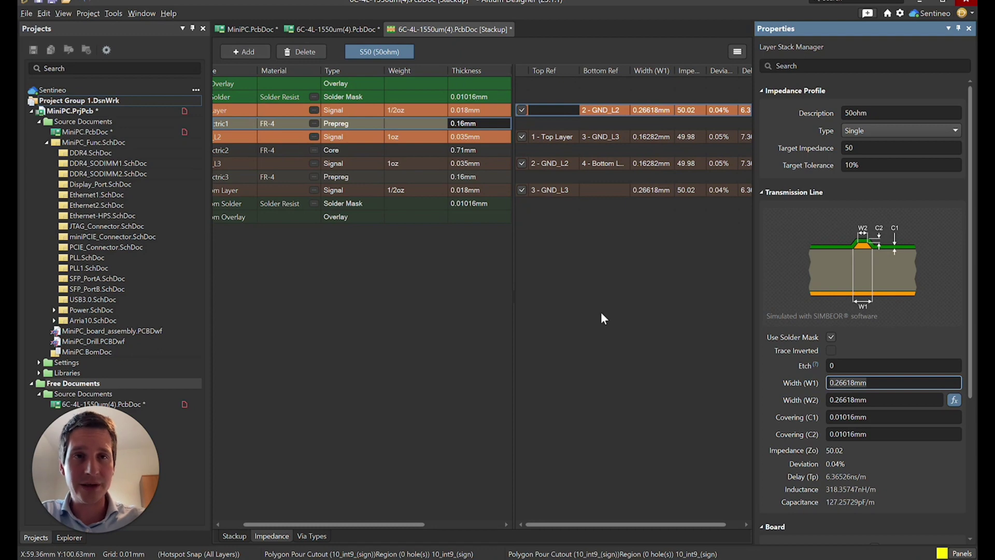
# Make the profile a differential pair described as '90' with a 90 Ω target impedance.
pyautogui.click(871, 134)
pyautogui.click(866, 154)
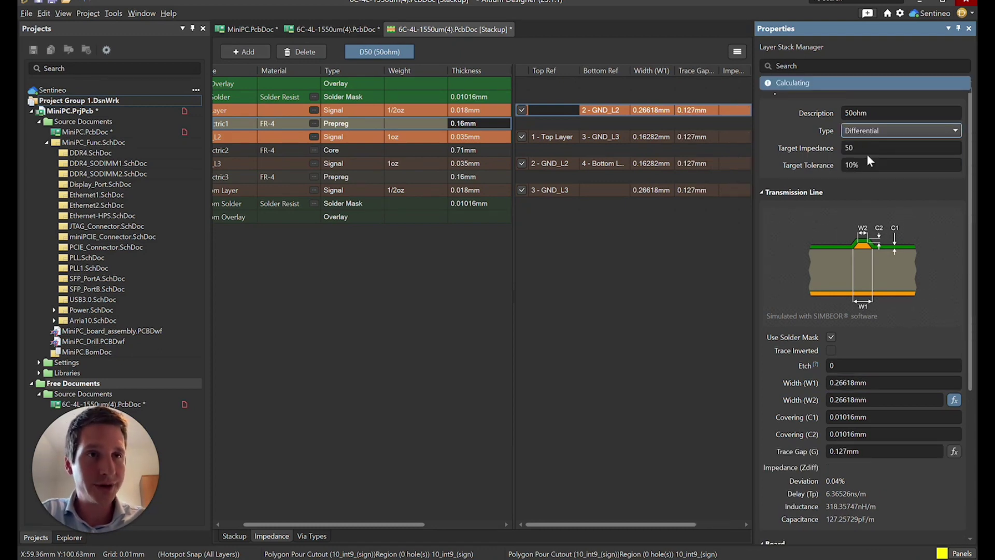
pyautogui.click(889, 113)
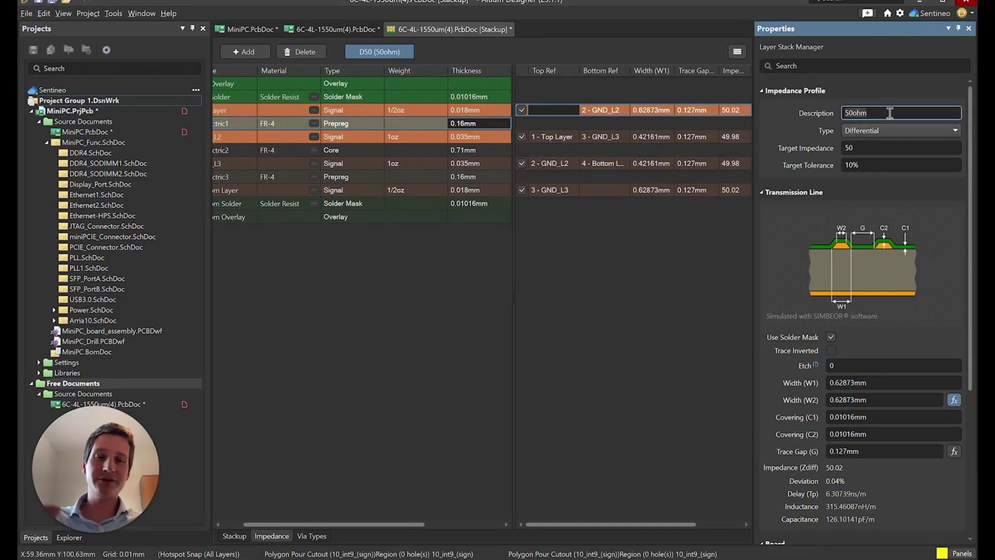
pyautogui.write('90')
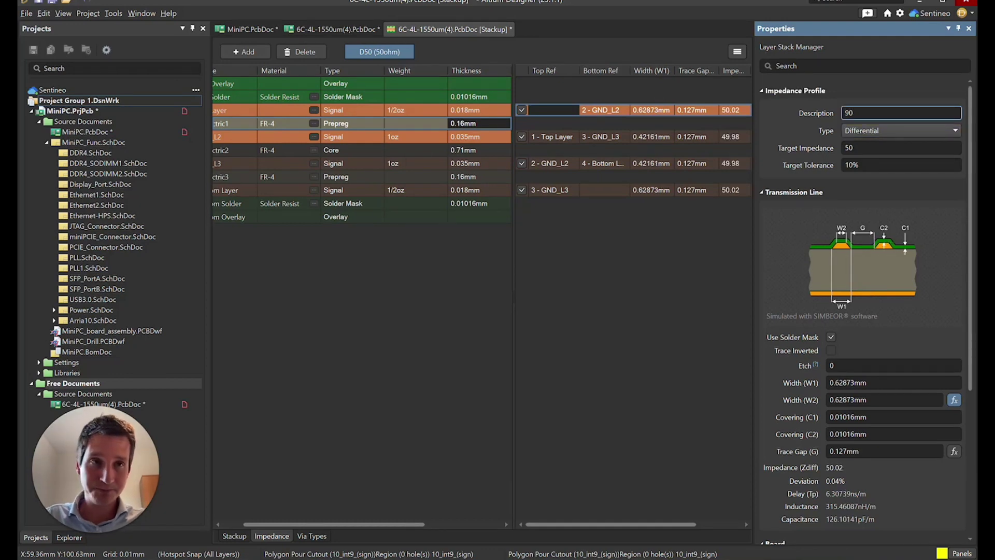
pyautogui.press('Tab')
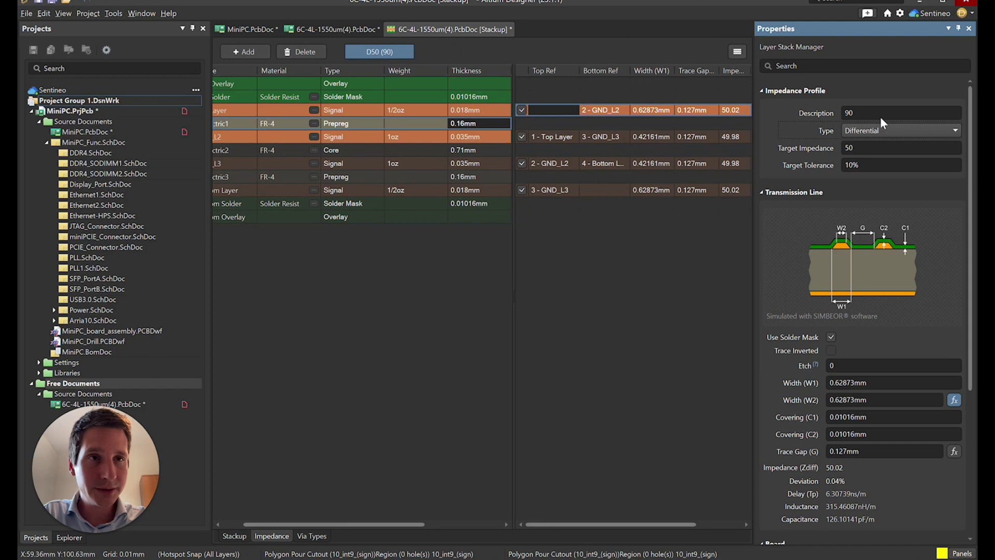
pyautogui.click(858, 148)
pyautogui.press('BackSpace')
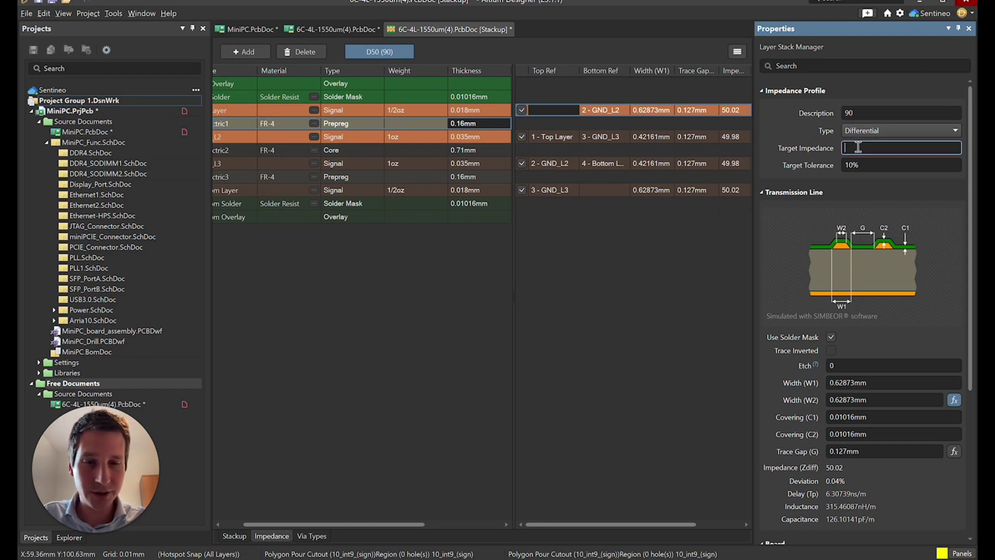
pyautogui.write('90')
pyautogui.press('Return')
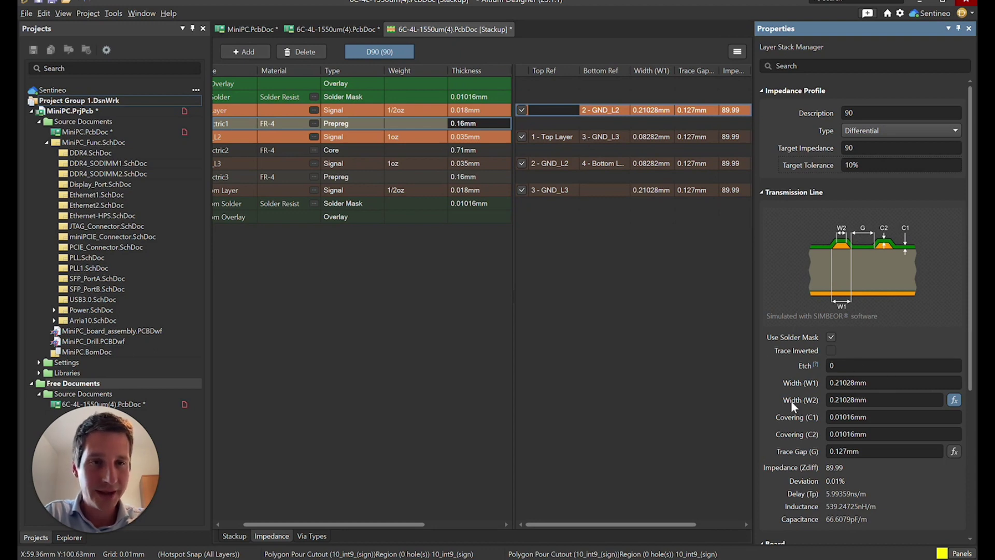
# Select the calculated 0.21028mm differential width, then return to the MiniPC.PcbDoc layout.
pyautogui.click(867, 383)
pyautogui.click(869, 383)
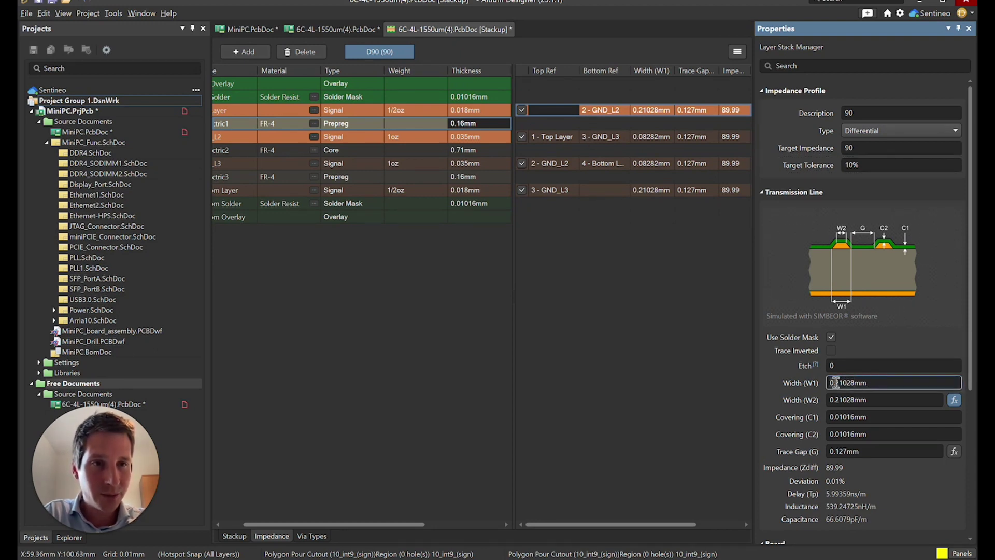
pyautogui.moveTo(869, 382); pyautogui.dragTo(831, 383)
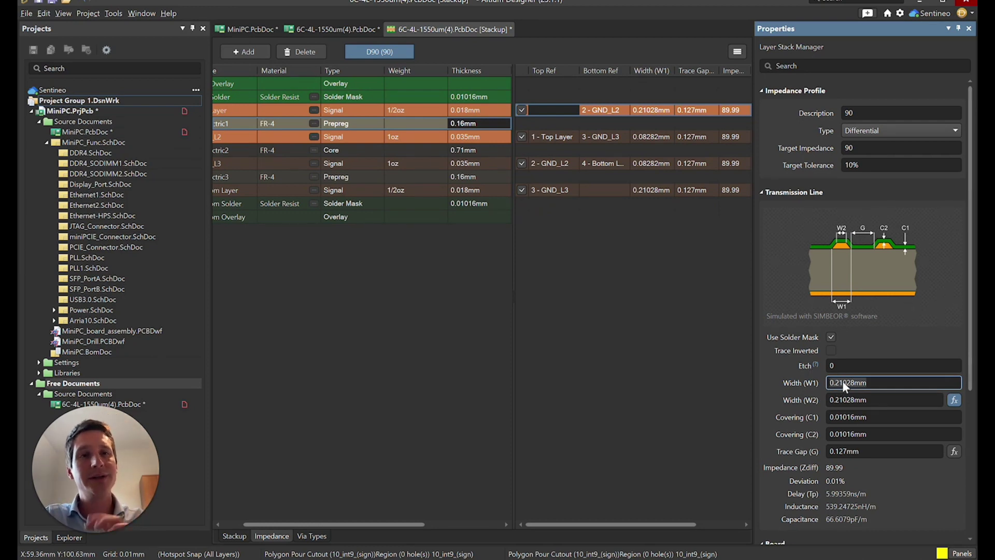
pyautogui.click(249, 28)
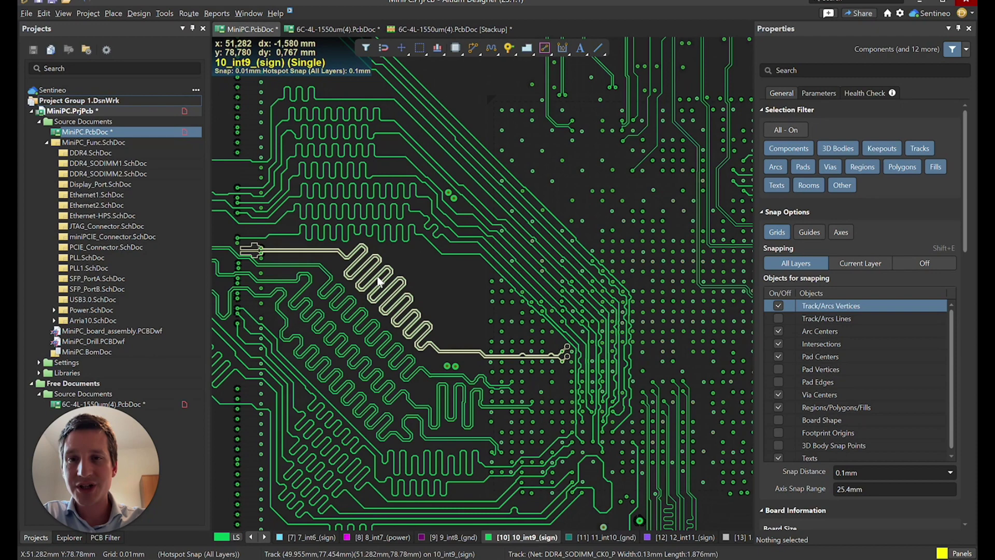
pyautogui.moveTo(379, 281)
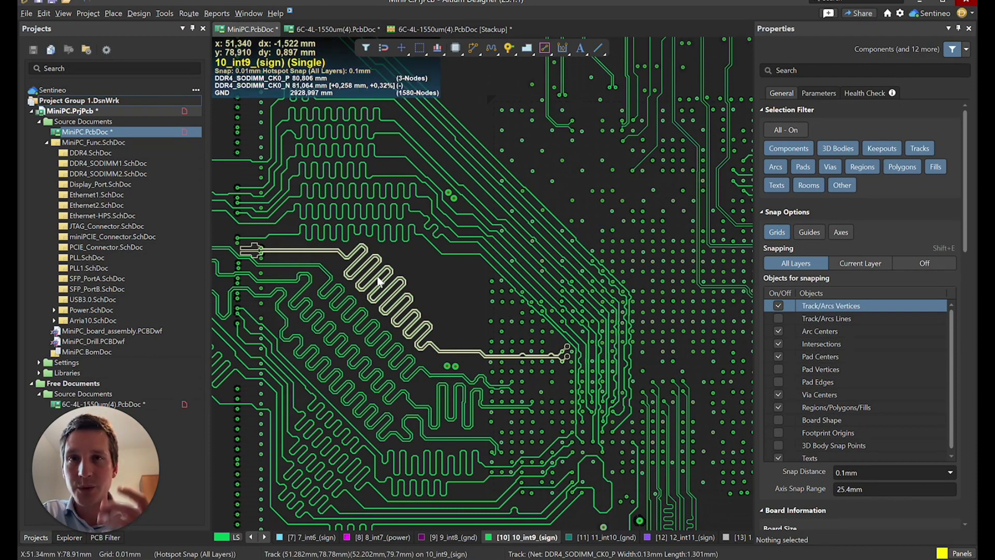
pyautogui.click(451, 27)
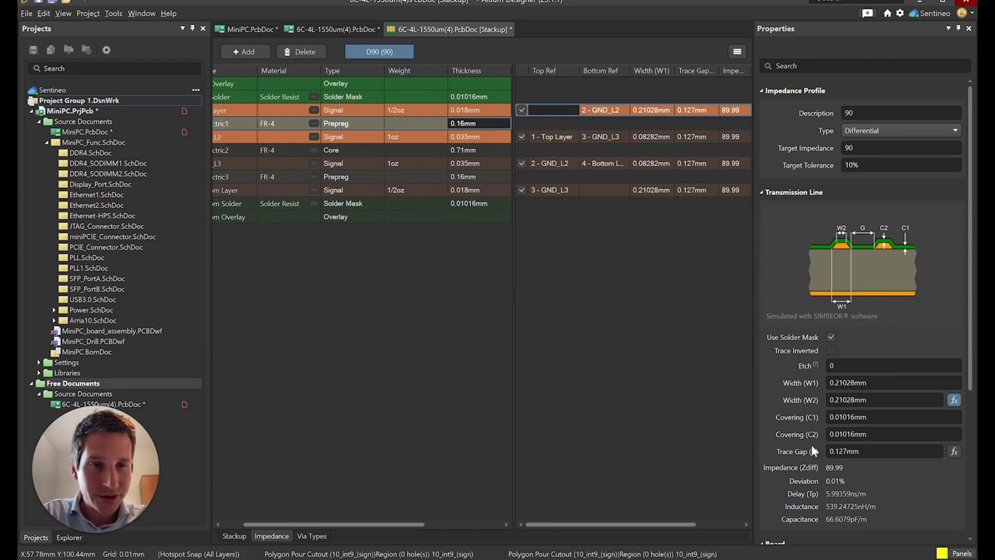
pyautogui.click(864, 452)
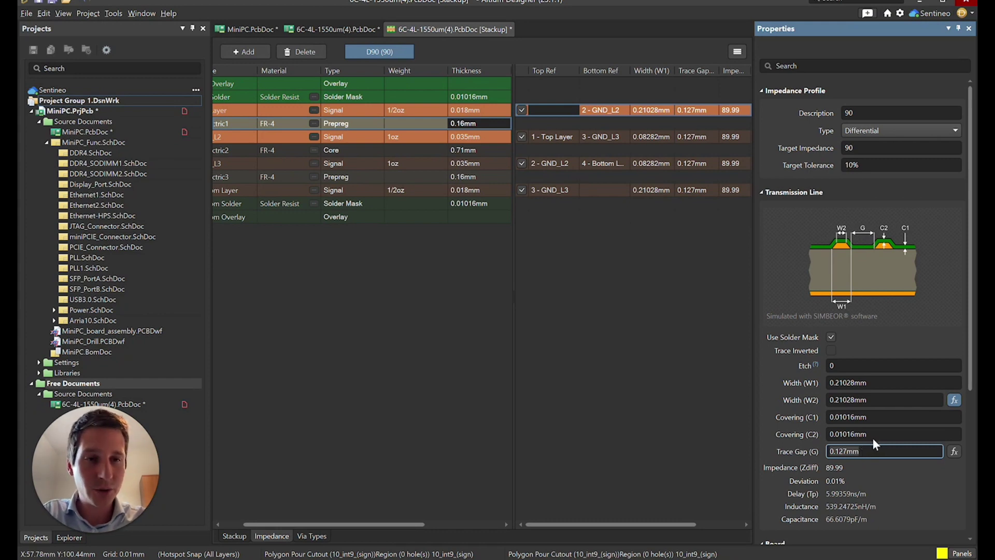
pyautogui.click(872, 398)
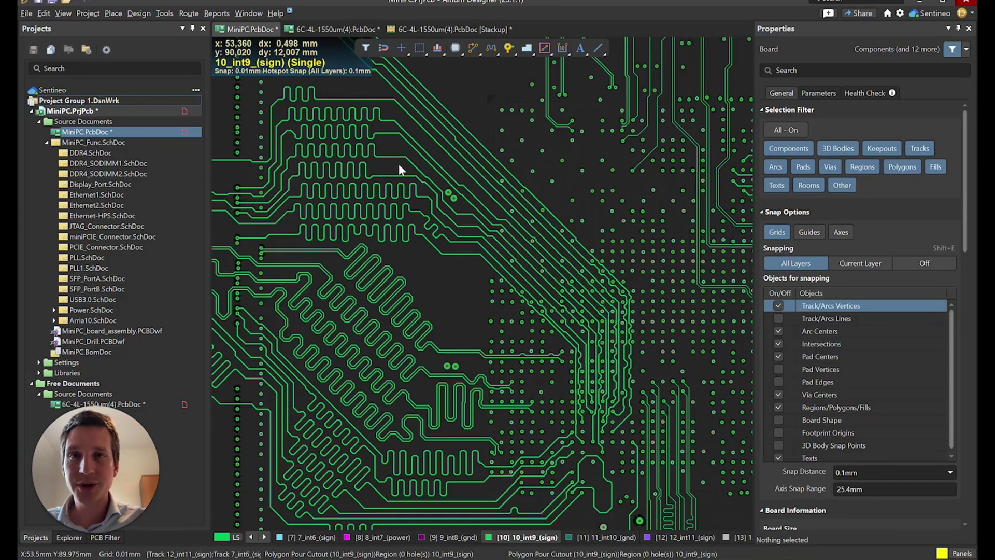
pyautogui.click(448, 30)
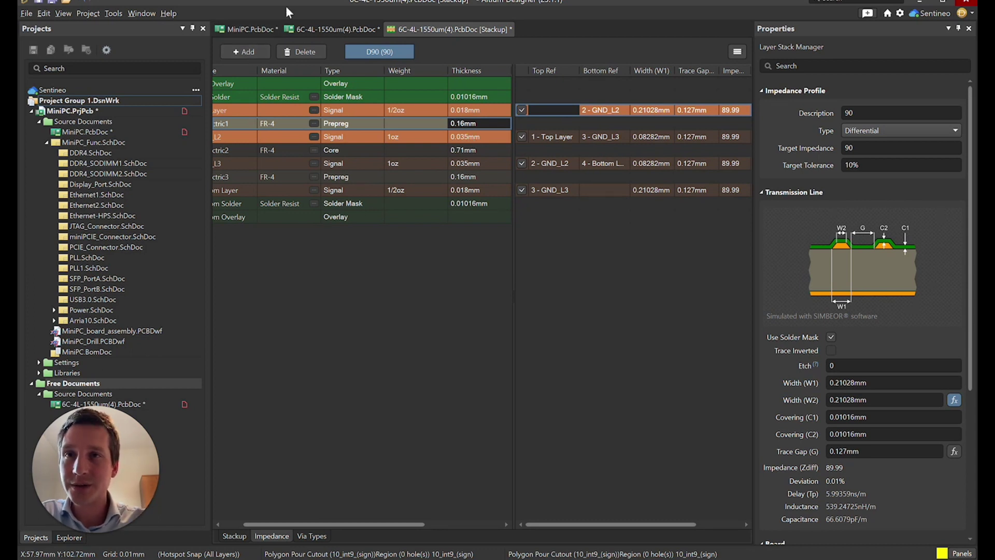
pyautogui.click(253, 28)
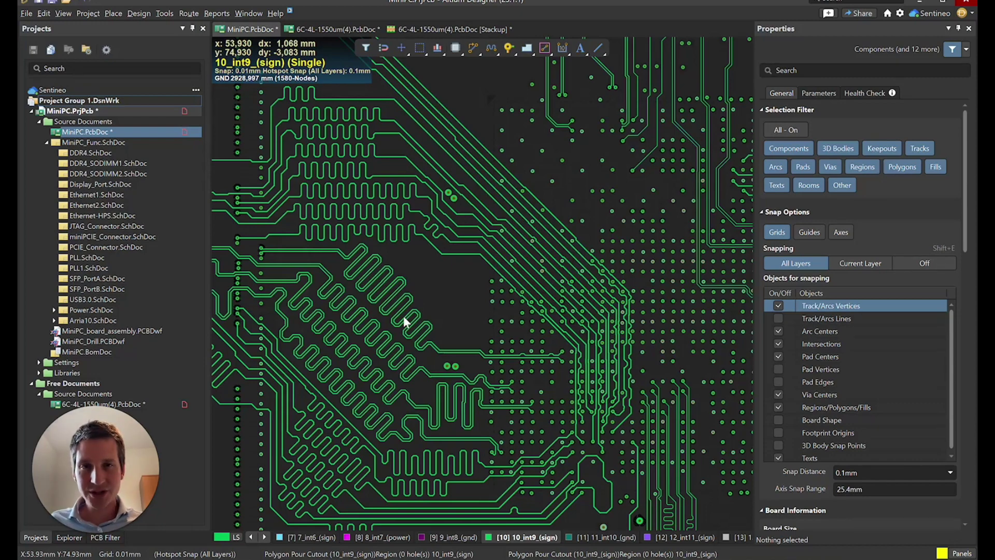
pyautogui.click(441, 30)
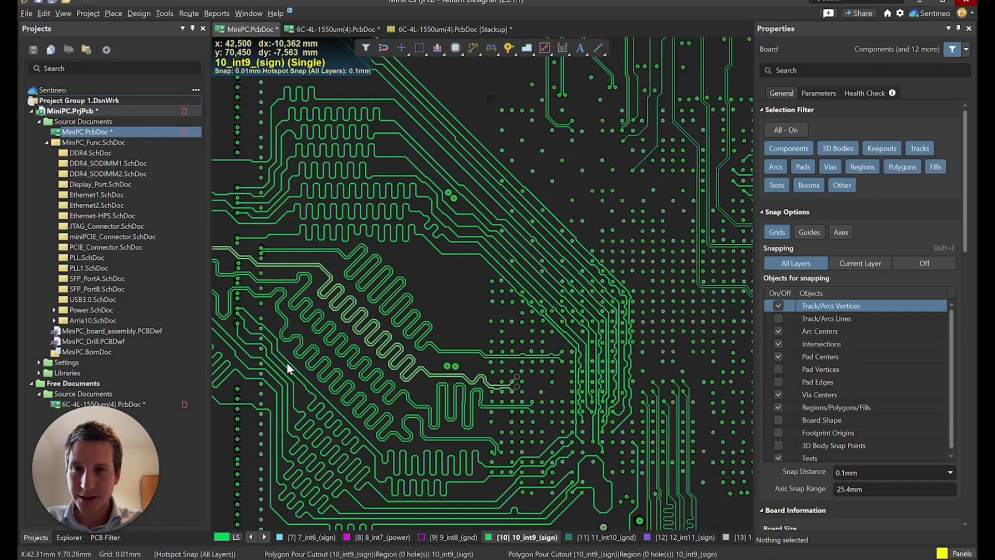
# Zoom in on the DDR4_SODIMM_CK1 meanders to show N and P lengths 77.546 mm and 77.659 mm.
pyautogui.moveTo(345, 346)
pyautogui.mouseDown(button='right')
pyautogui.moveTo(456, 328)
pyautogui.moveTo(433, 325)
pyautogui.mouseUp(button='right')
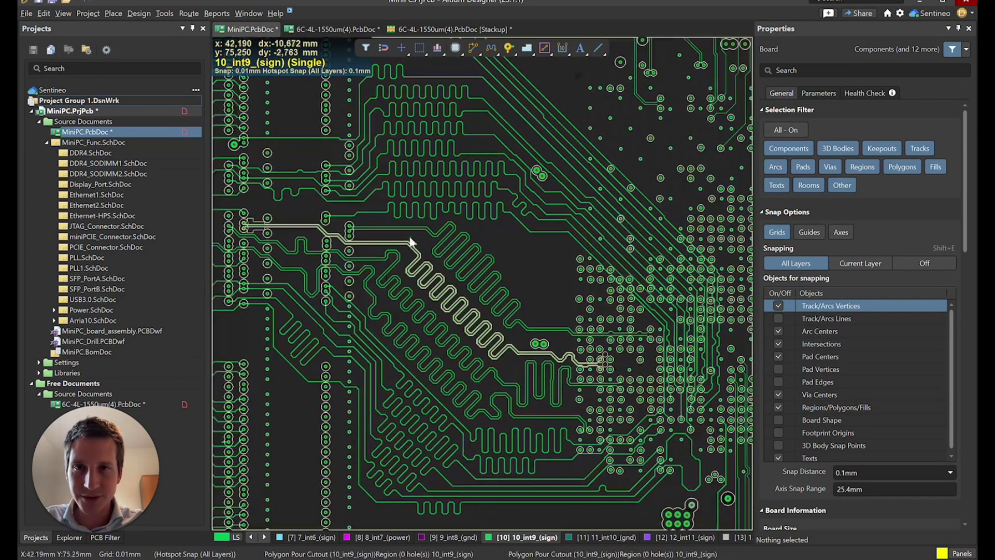
pyautogui.keyDown('ctrl'); pyautogui.scroll(1, 450, 327); pyautogui.keyUp('ctrl')
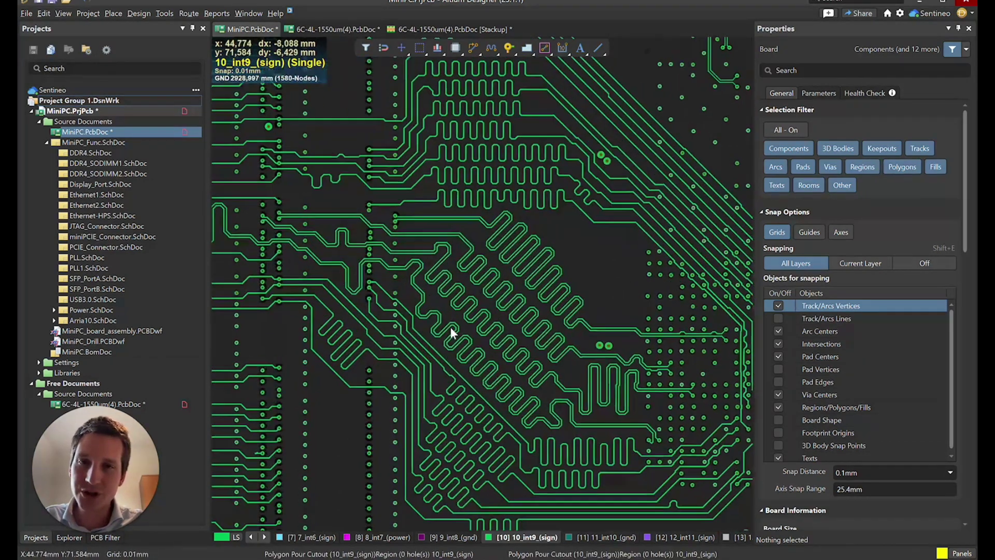
pyautogui.keyDown('ctrl'); pyautogui.scroll(1, 450, 328); pyautogui.keyUp('ctrl')
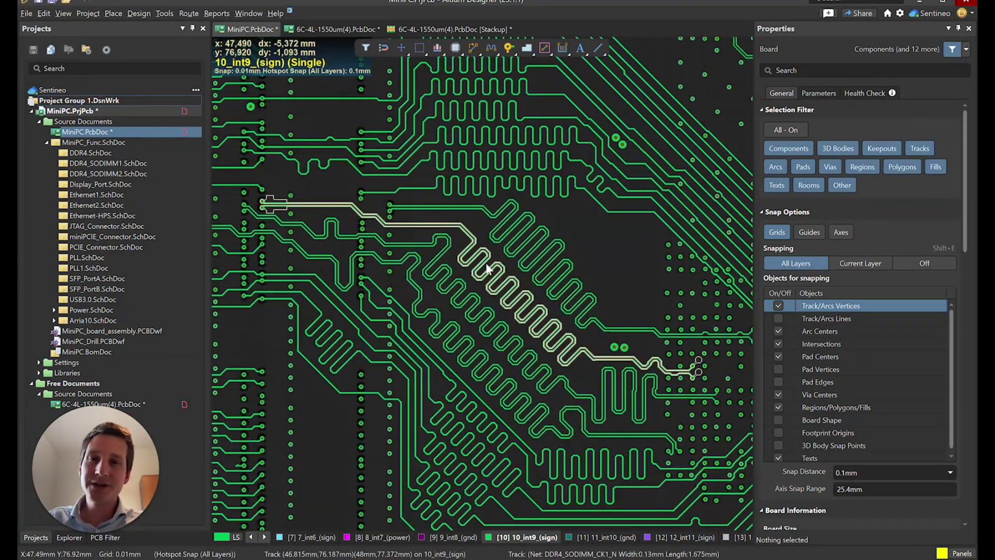
pyautogui.keyDown('ctrl'); pyautogui.scroll(5, 487, 267); pyautogui.keyUp('ctrl')
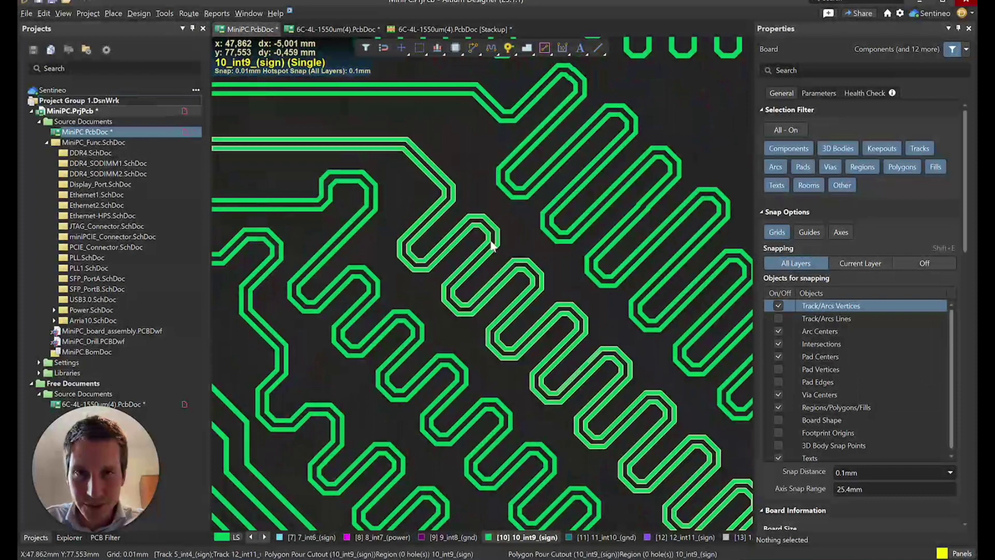
pyautogui.moveTo(487, 249)
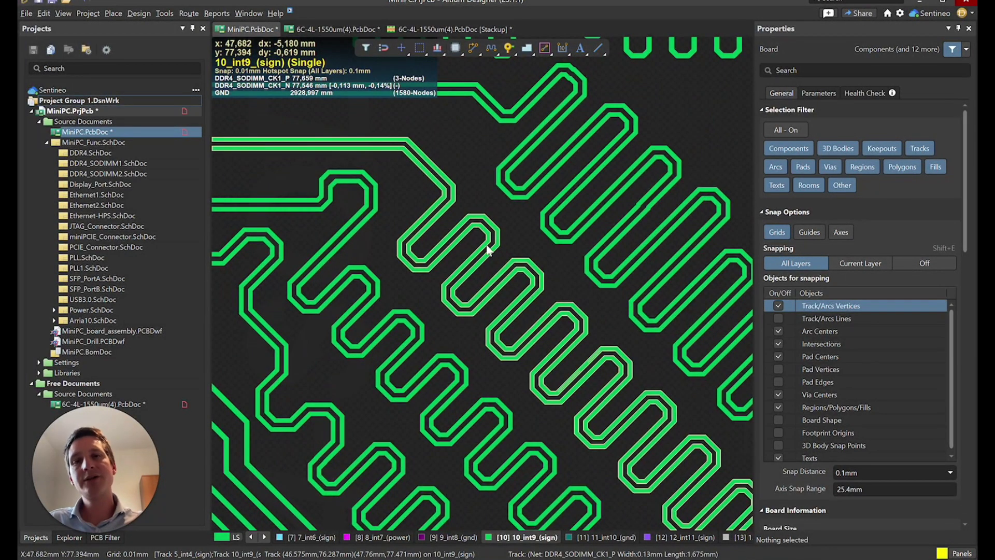
pyautogui.keyDown('ctrl'); pyautogui.scroll(-4, 489, 248); pyautogui.keyUp('ctrl')
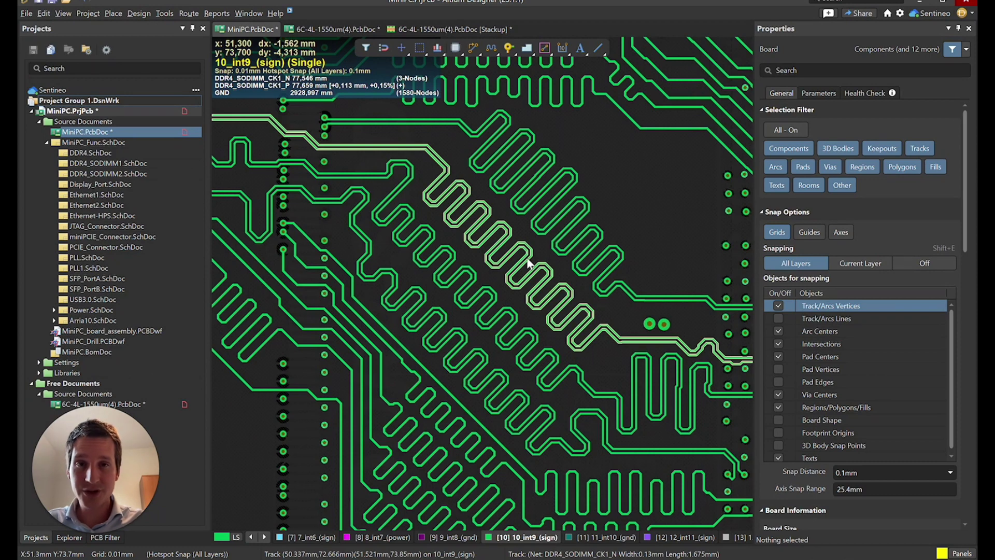
# Zoom out to see all meandered DDR4 clock pairs on layer 10_int9.
pyautogui.keyDown('ctrl'); pyautogui.scroll(-3, 528, 263); pyautogui.keyUp('ctrl')
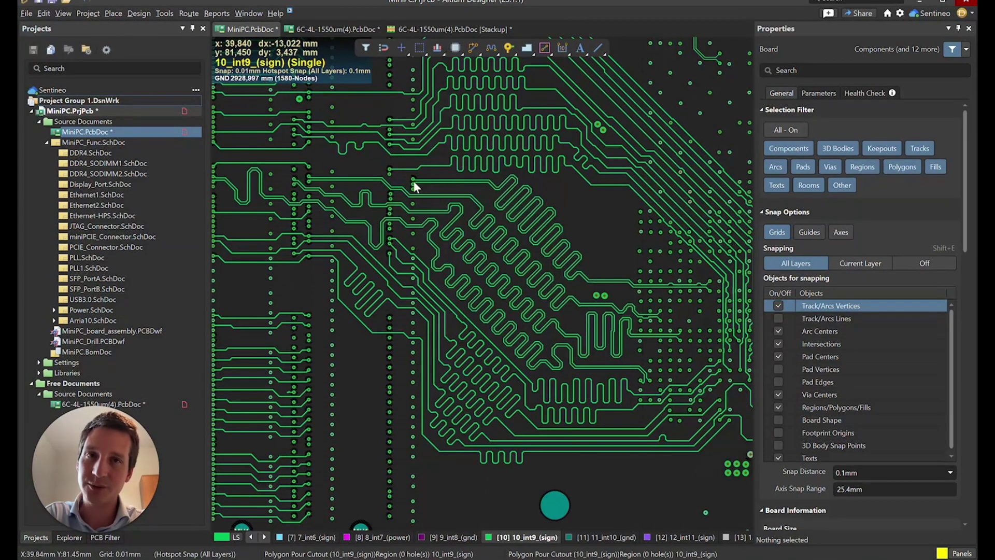
pyautogui.moveTo(182, 517)
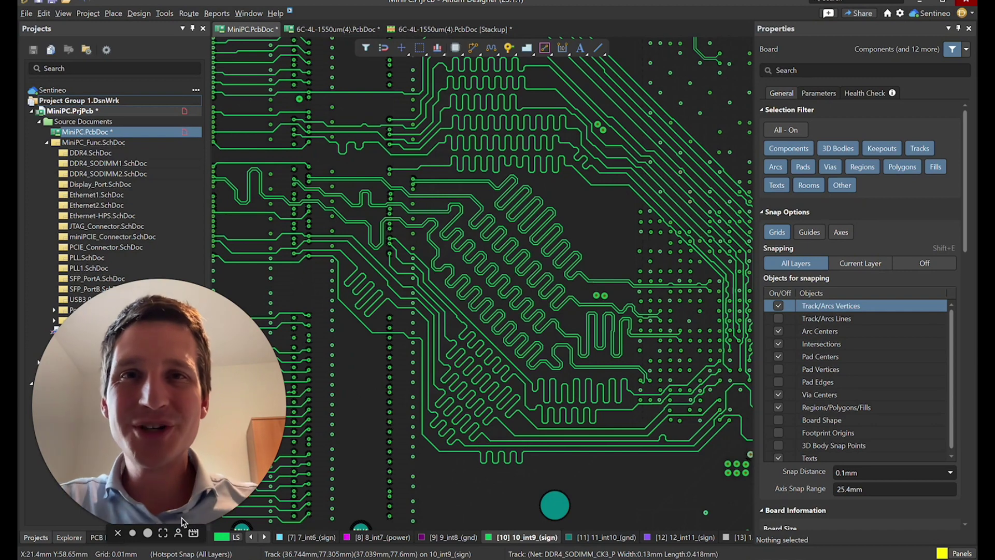